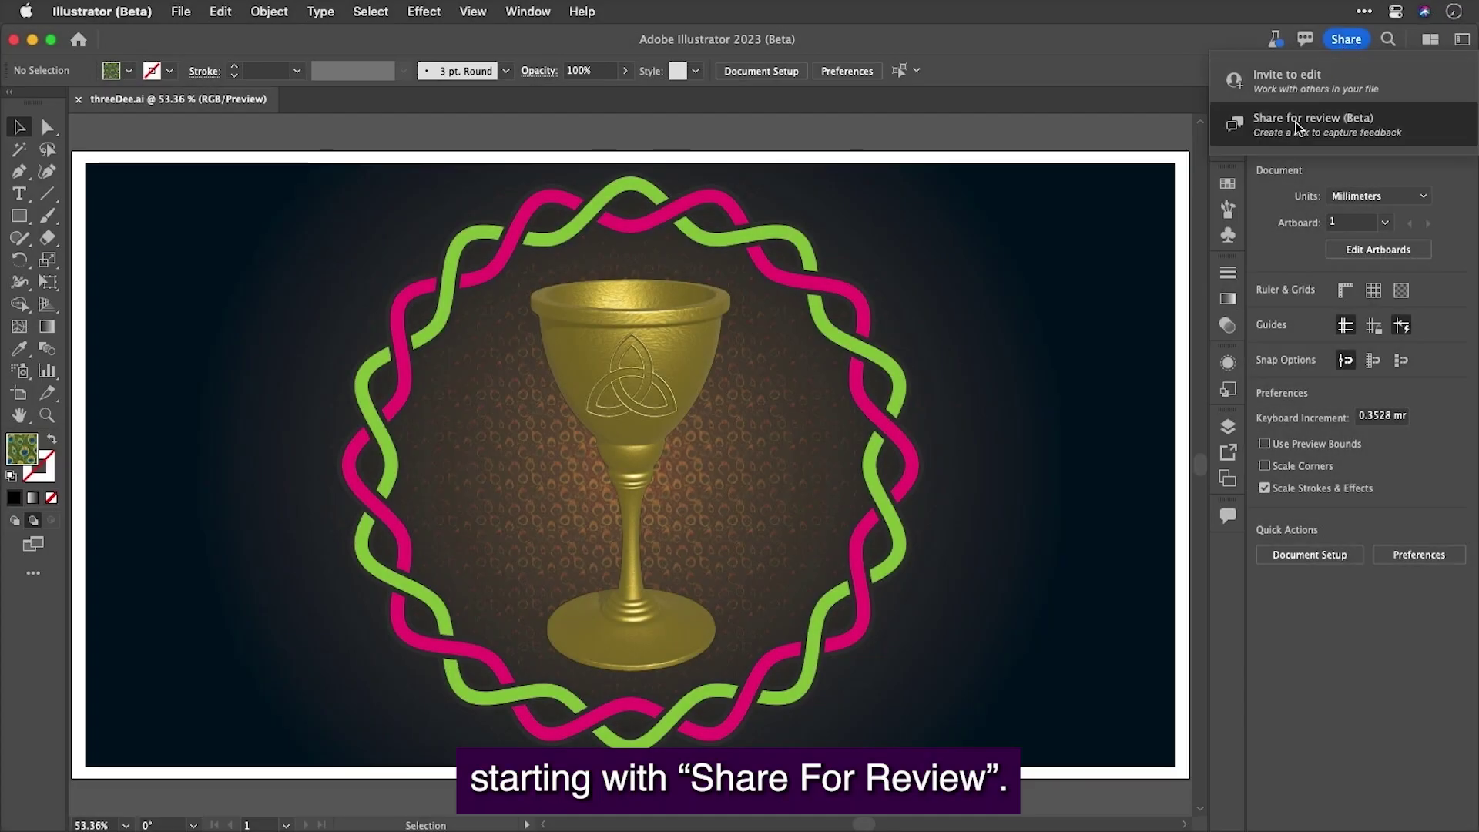
- Generate a share-for-review link for the chalice artwork and copy it
left_click(1296, 122)
left_click(1274, 419)
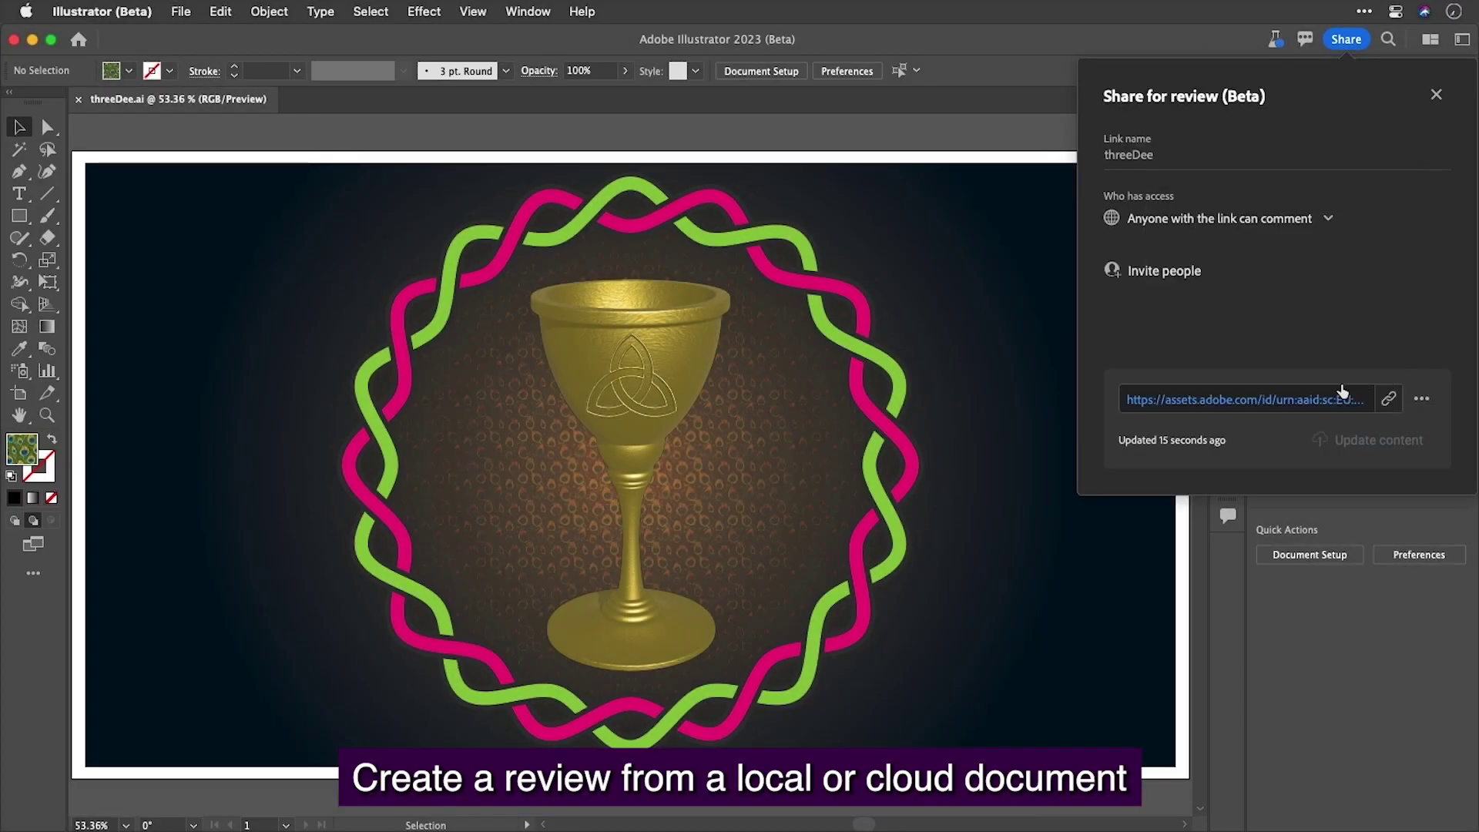
left_click(1388, 399)
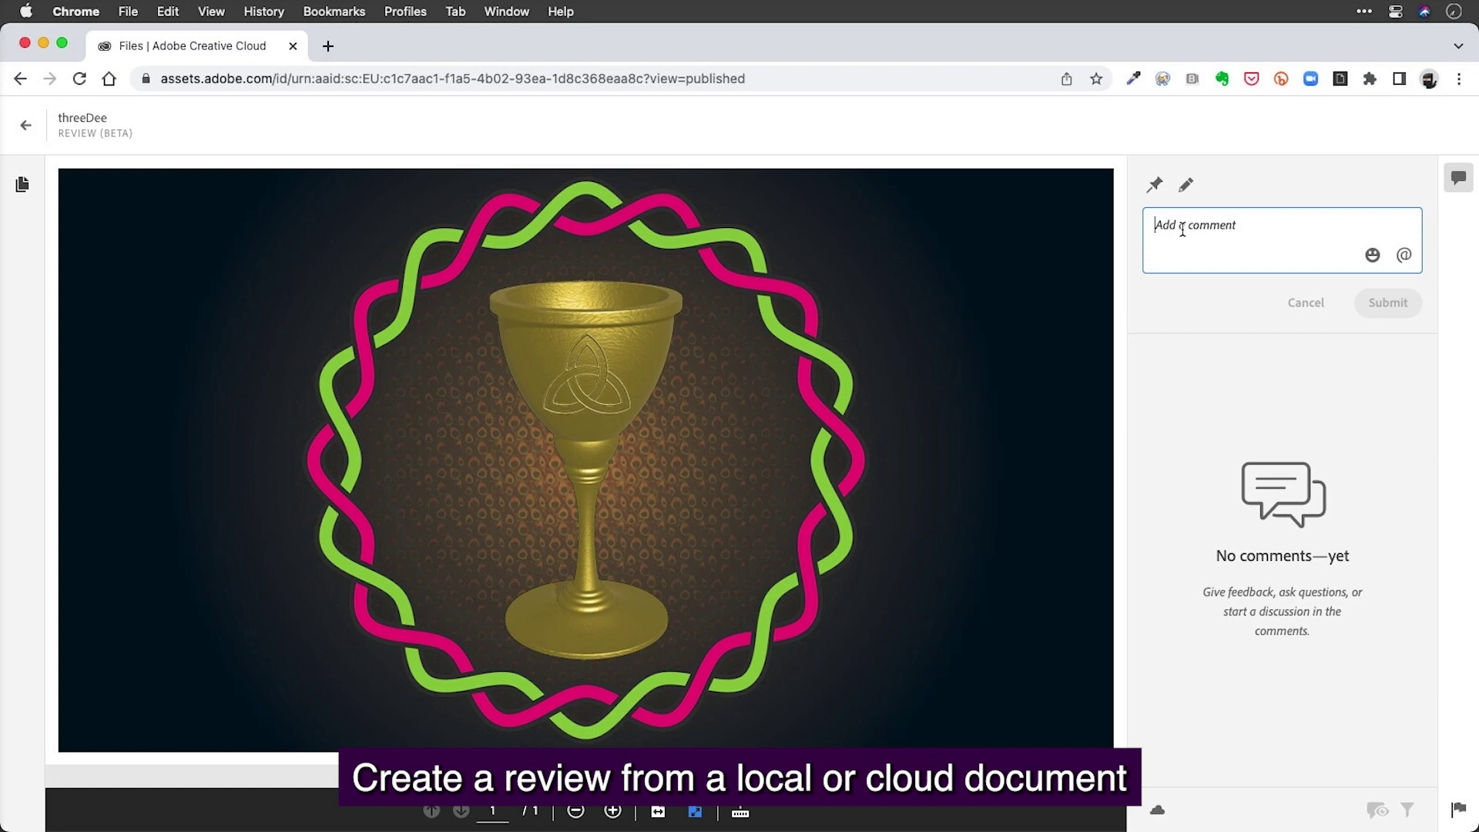
type("Ooh! Like i")
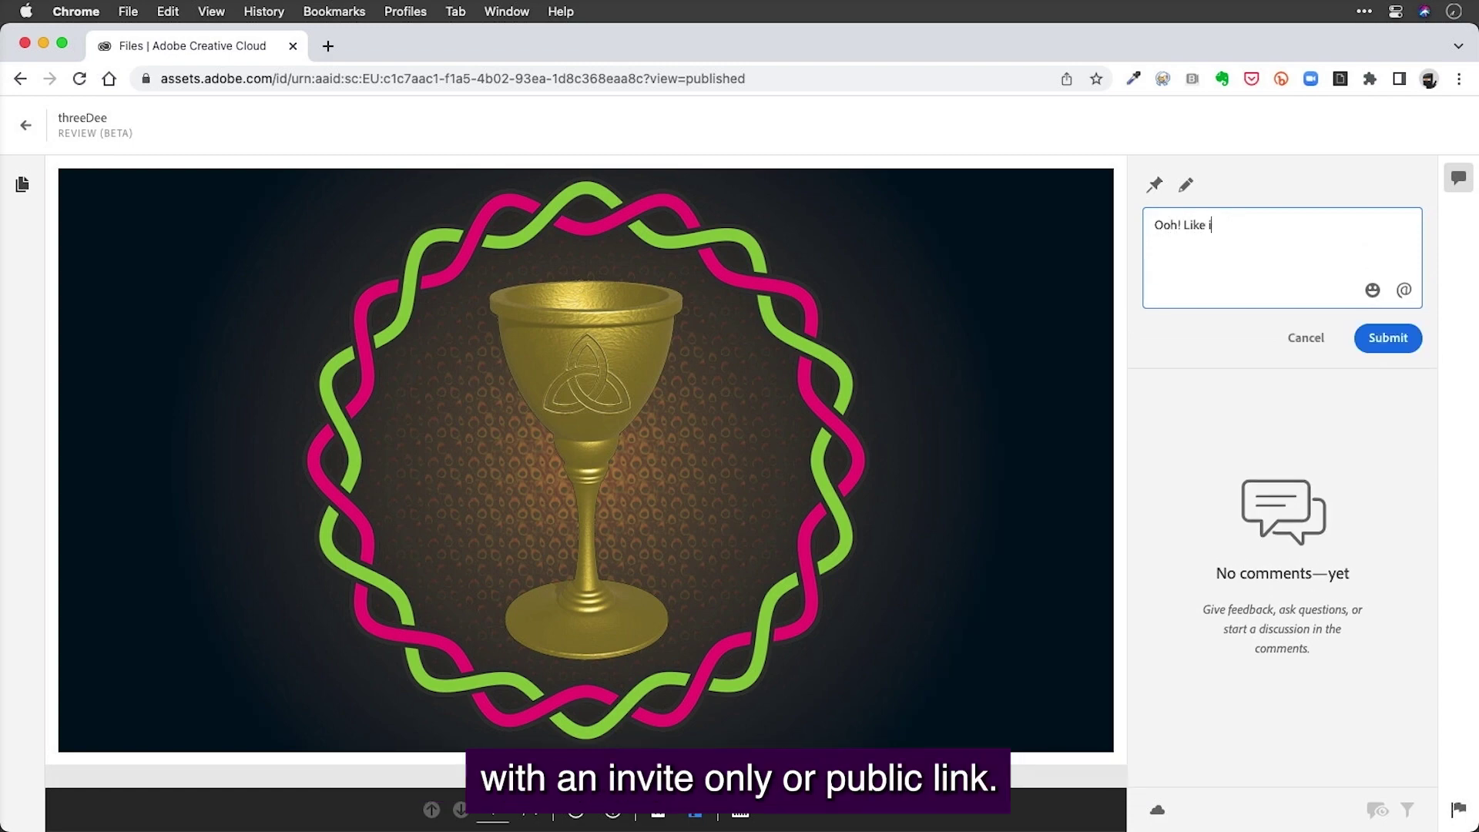
type("t! How did")
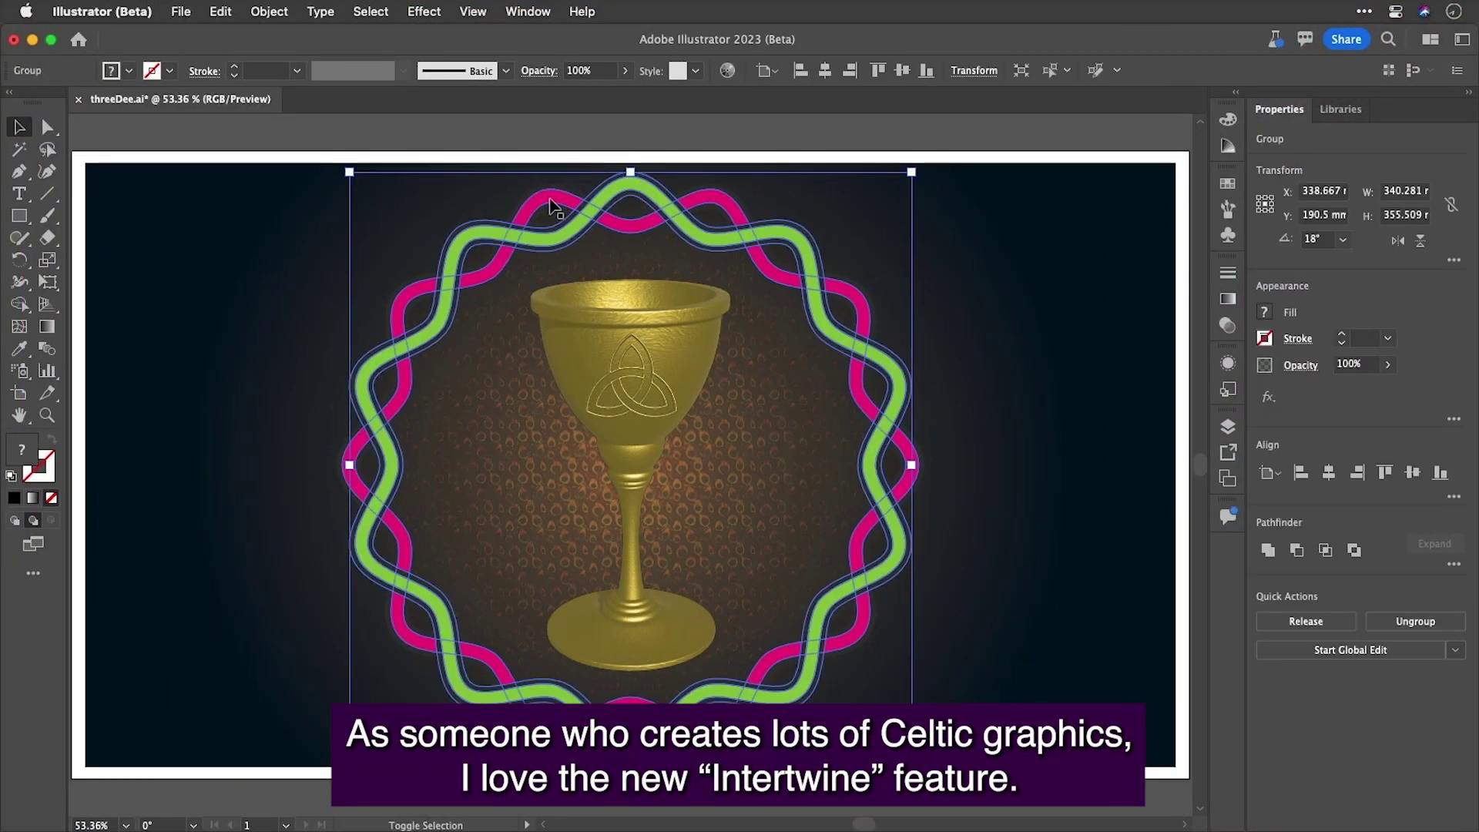
- Weave the pink and green rings into an Intertwine and flip one overlap
left_click(271, 11)
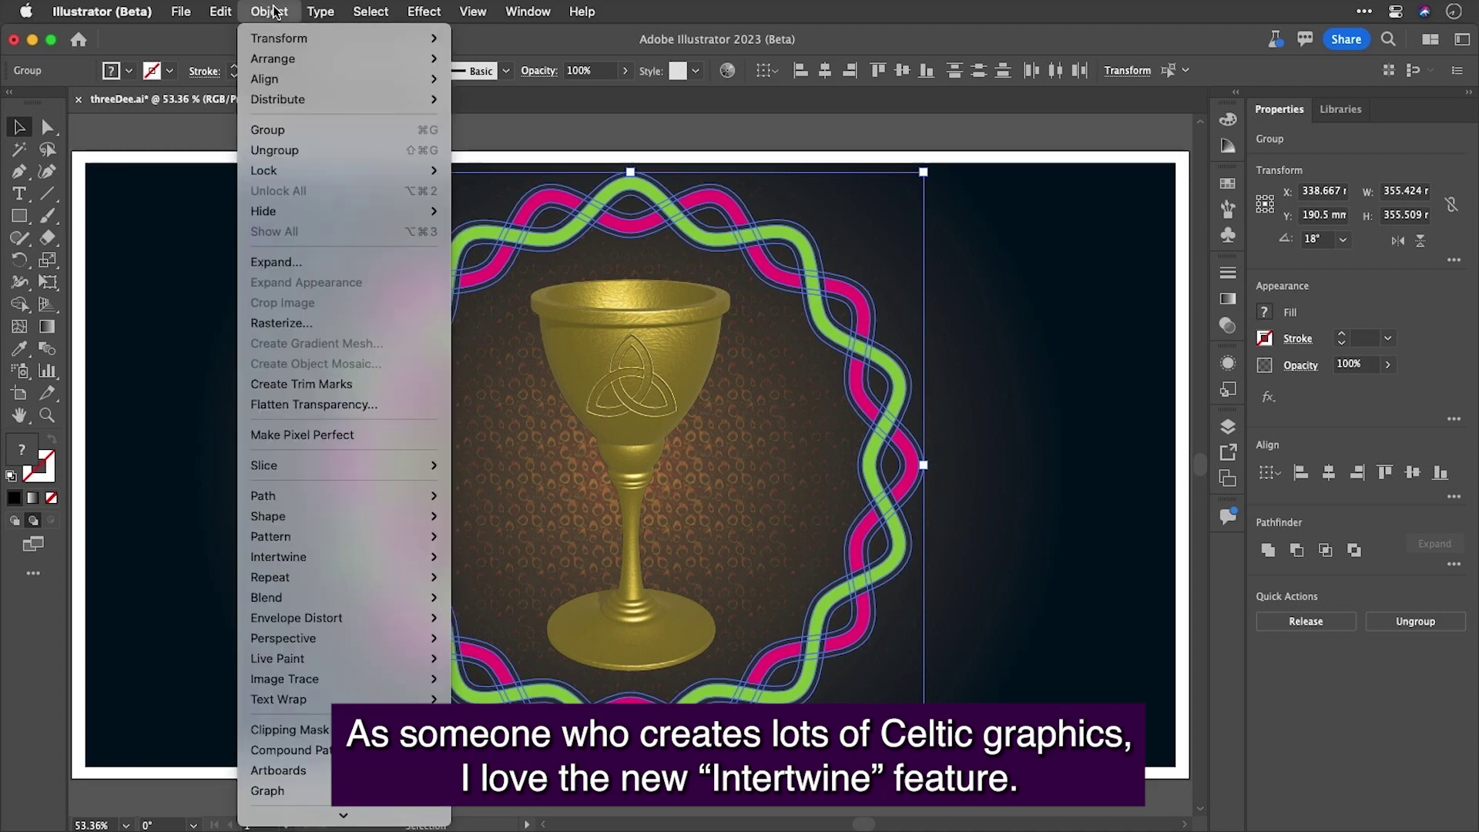
mouse_move(278, 558)
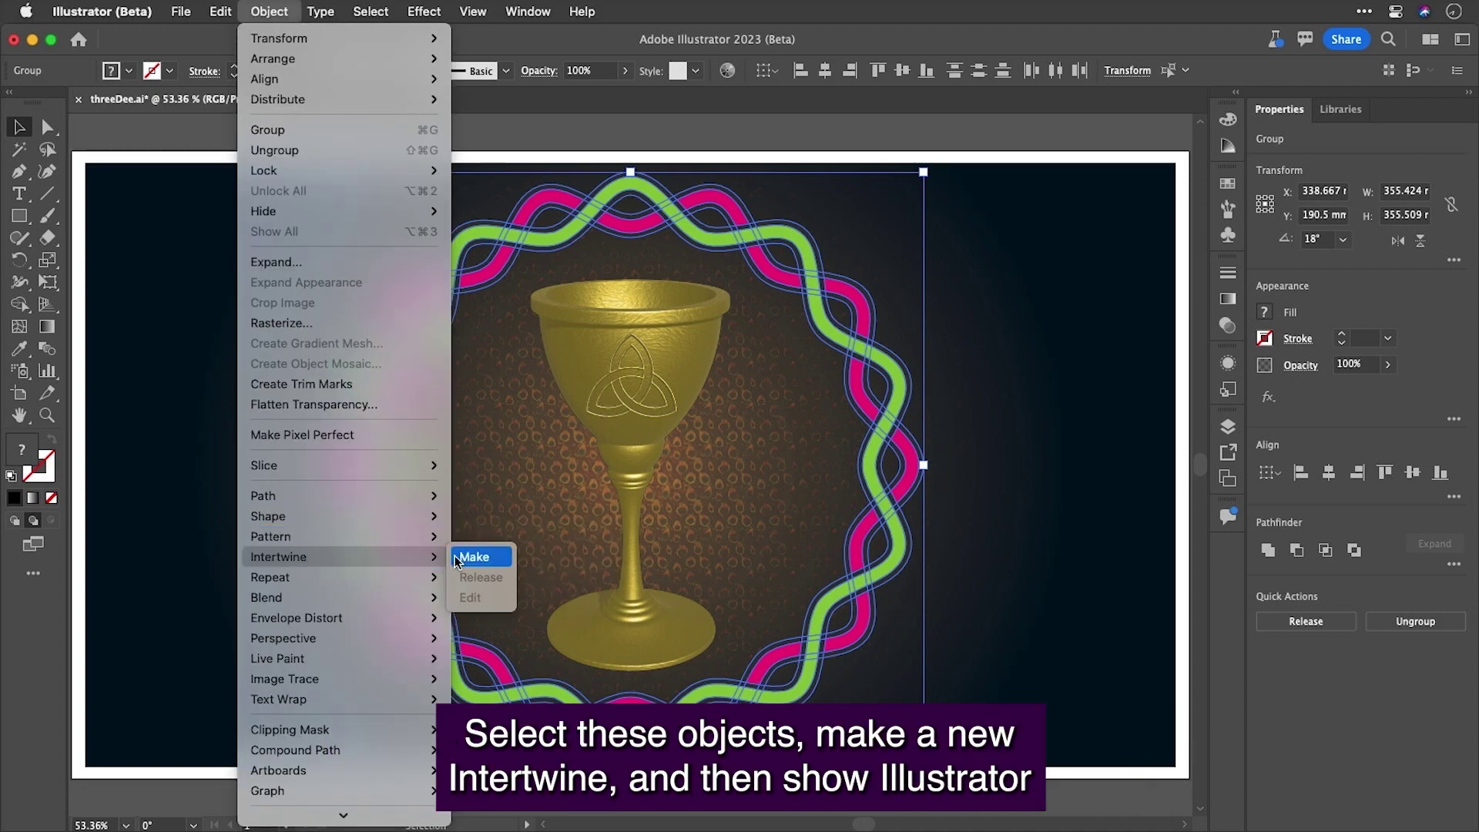
left_click(456, 561)
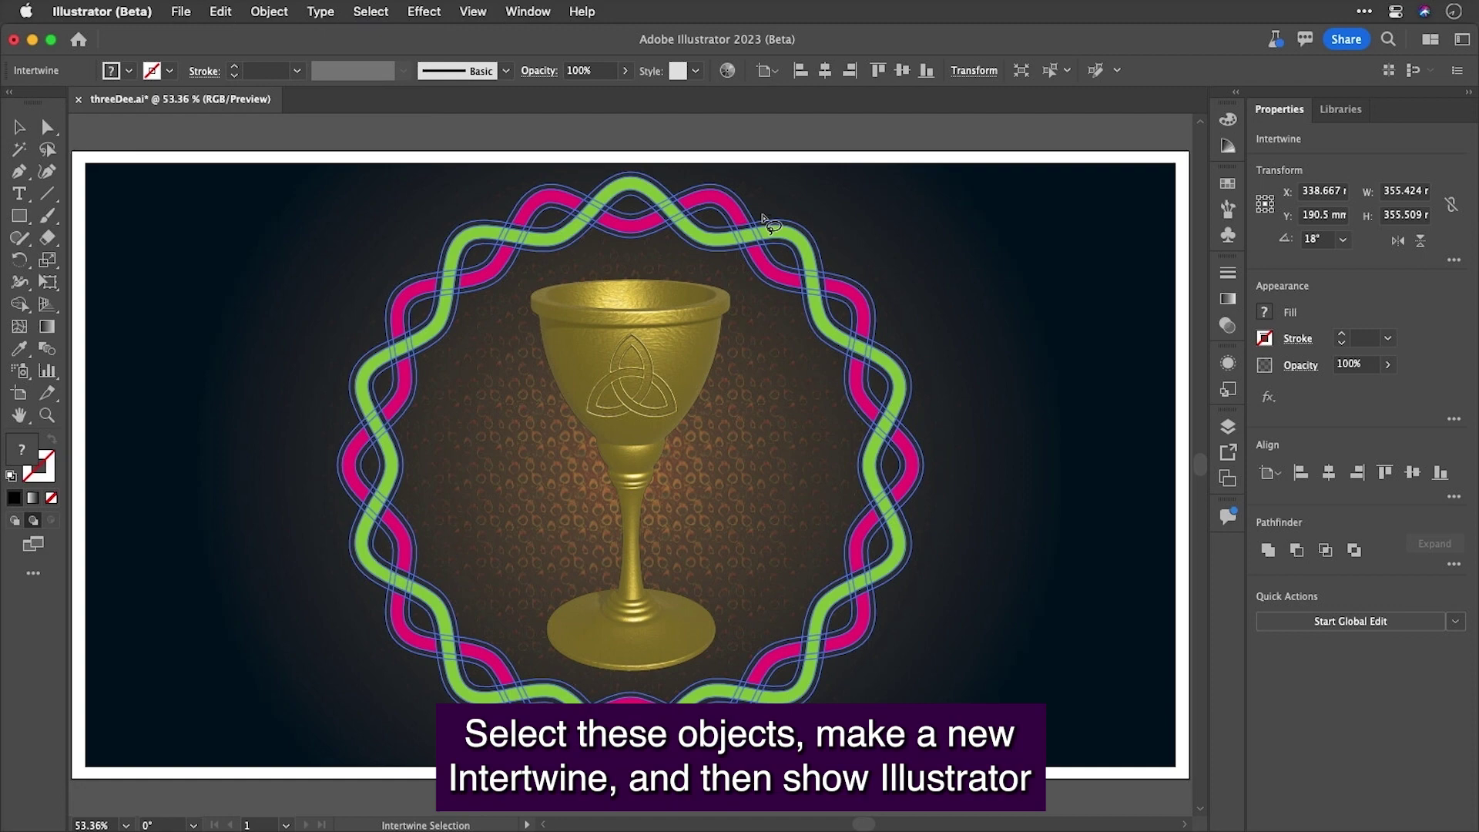
left_click(759, 225)
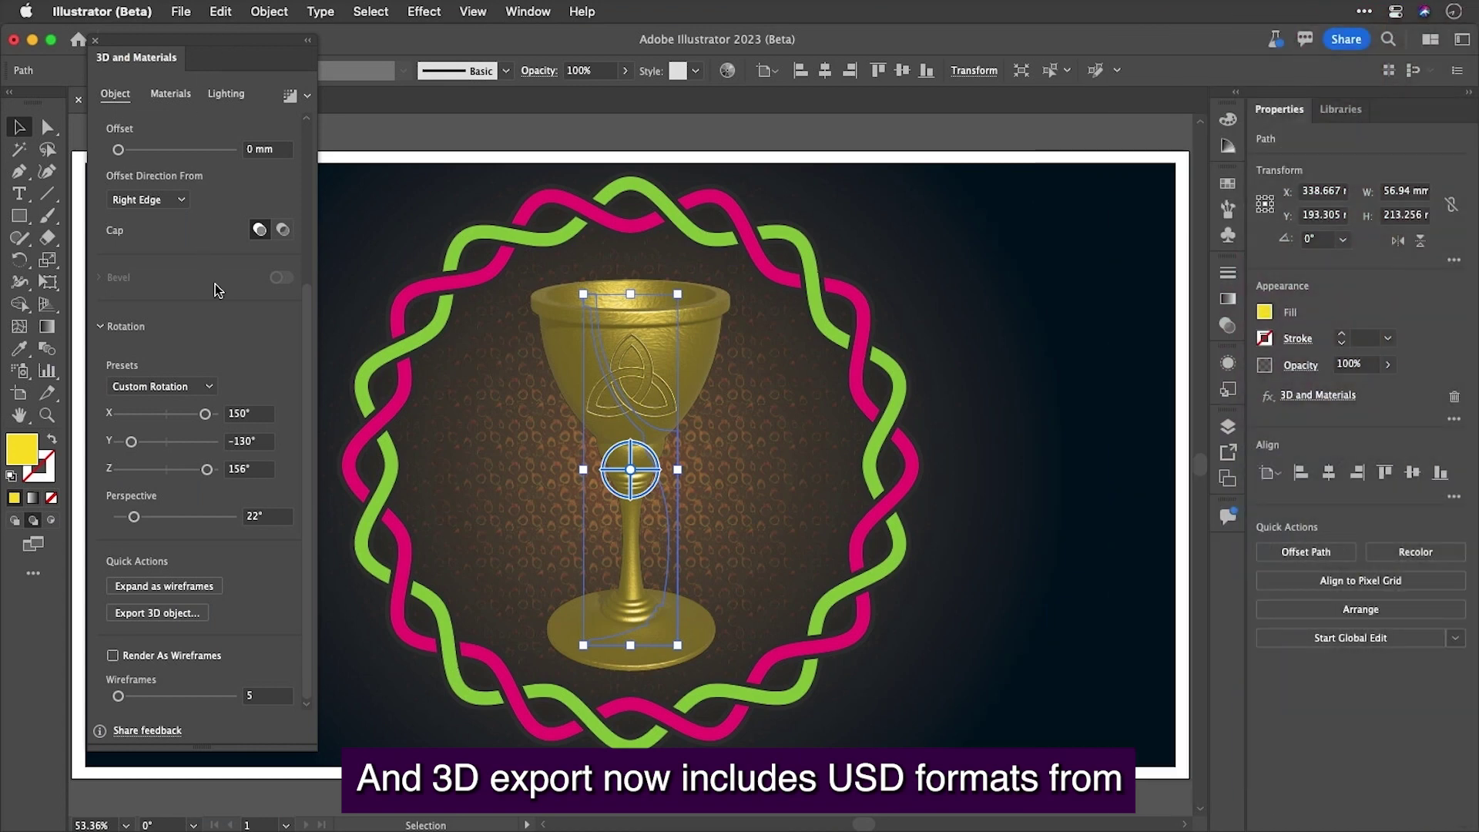
- Export the 3D goblet as an asset in USDZ, USDA, GLTF and OBJ formats
left_click(192, 618)
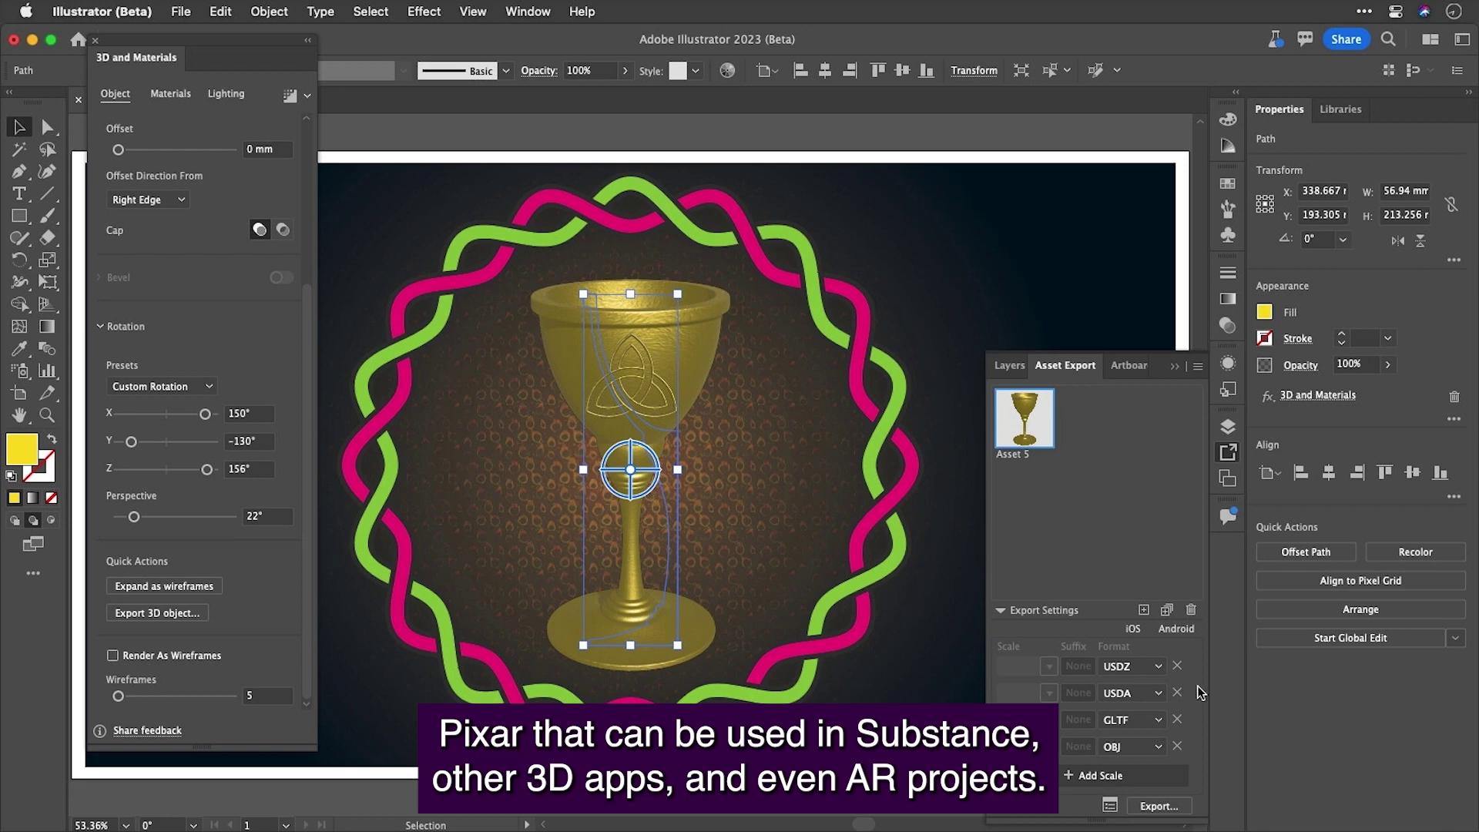